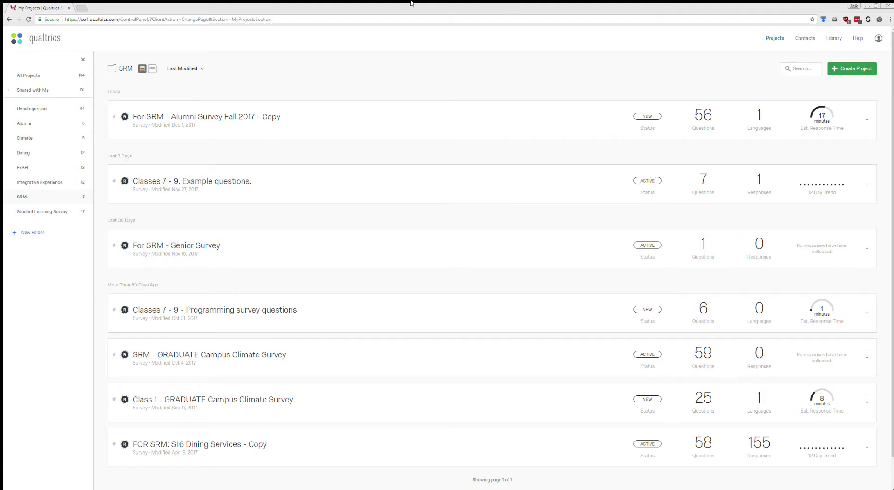
Open the 'For SRM - Alumni Survey Fall 2017 - Copy' project in the survey editor
{"action": "left_click", "coordinate": [353, 115]}
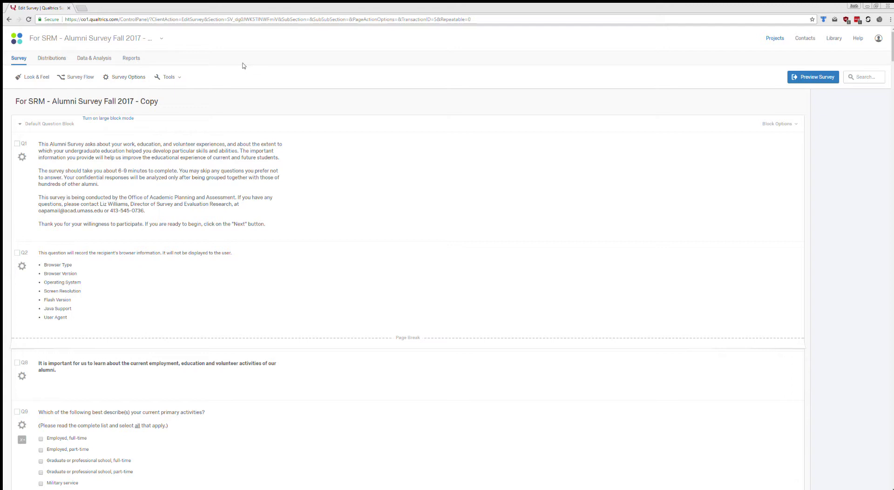
Configure a Test Survey run of 5 responses with 'Allow unanswered questions' enabled
{"action": "left_click", "coordinate": [173, 77]}
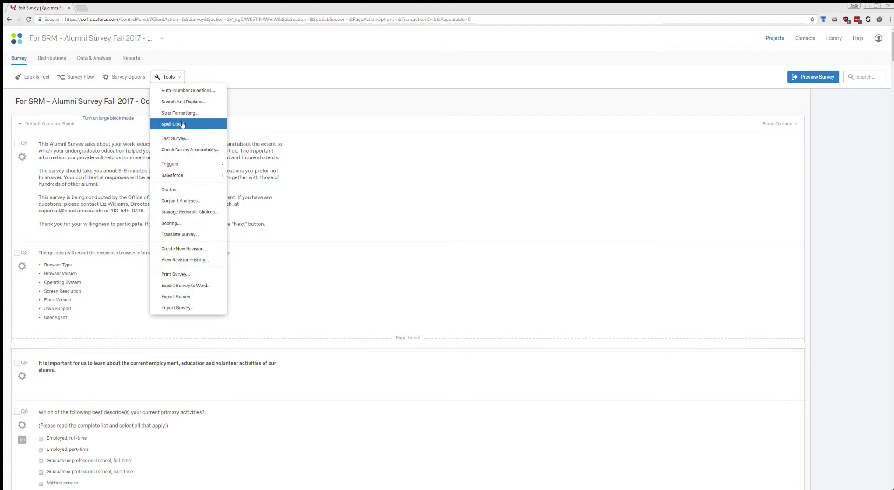
{"action": "left_click", "coordinate": [166, 139]}
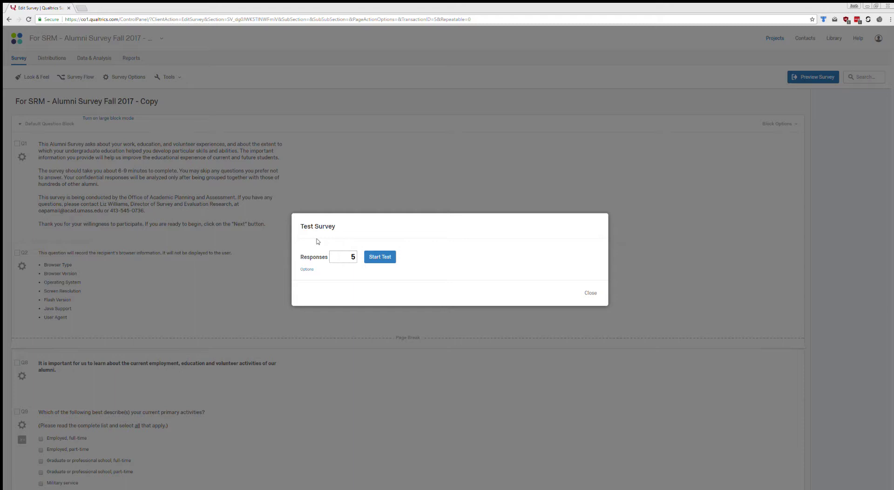
{"action": "left_click", "coordinate": [311, 268]}
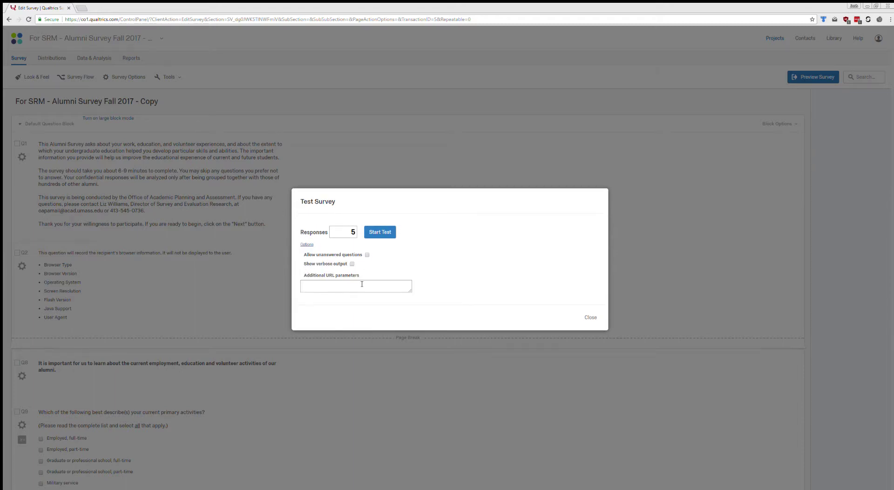
{"action": "left_click", "coordinate": [367, 254]}
{"action": "double_click", "coordinate": [345, 228]}
{"action": "left_click", "coordinate": [447, 227]}
Run the test to save 5 generated responses, review the Survey Test Summary, and close it
{"action": "left_click", "coordinate": [389, 233]}
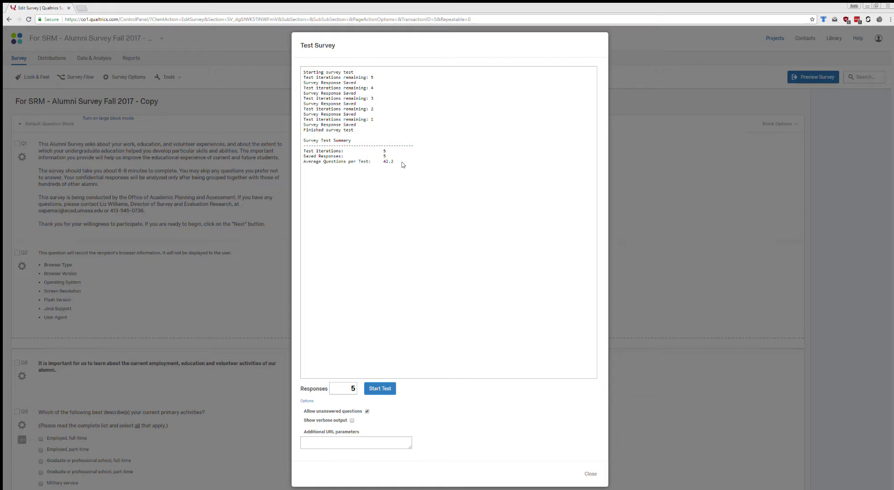
{"action": "left_click_drag", "start_coordinate": [394, 162], "coordinate": [304, 141]}
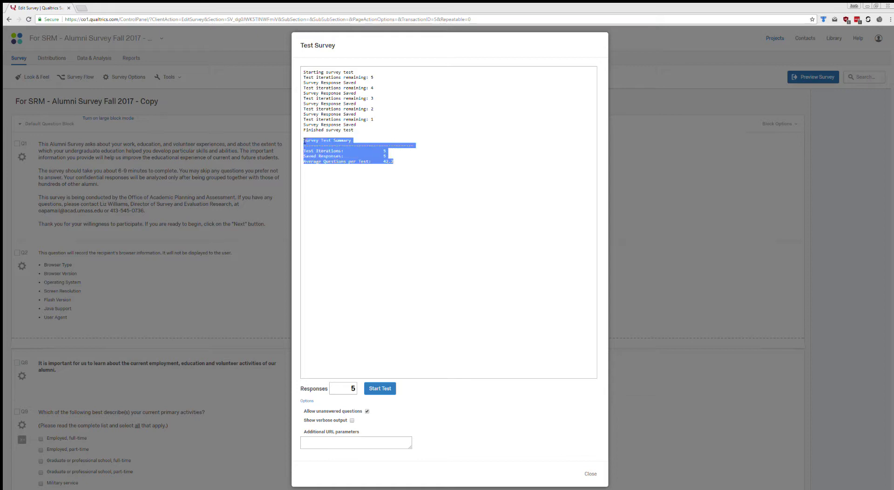
{"action": "left_click", "coordinate": [400, 155]}
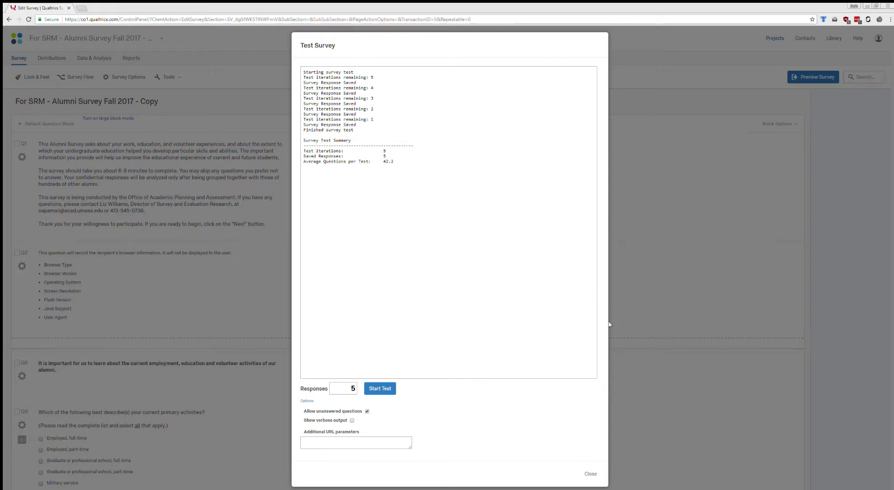
{"action": "left_click", "coordinate": [590, 474]}
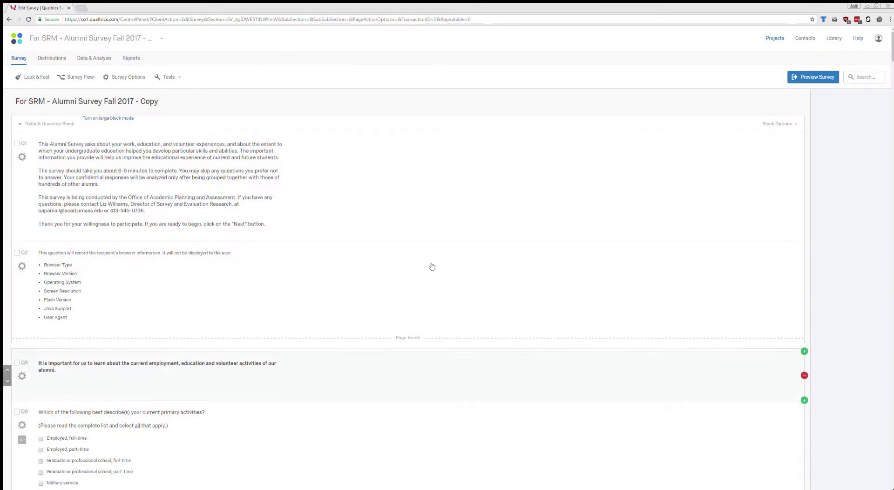
Open Data & Analysis and check the count of 305 recorded responses
{"action": "left_click", "coordinate": [94, 58]}
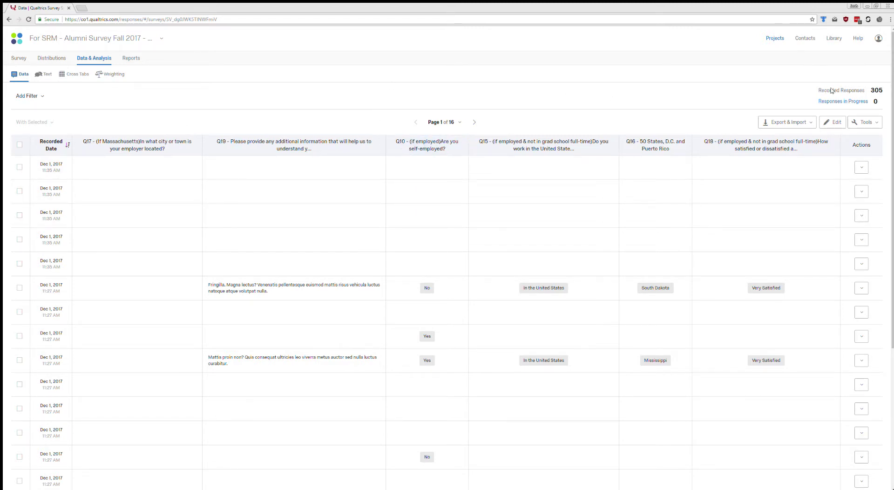
{"action": "double_click", "coordinate": [880, 91]}
{"action": "left_click", "coordinate": [882, 90]}
Scroll the responses table to inspect the generated Q19 text answers
{"action": "scroll", "coordinate": [441, 194], "scroll_direction": "down", "scroll_amount": 2}
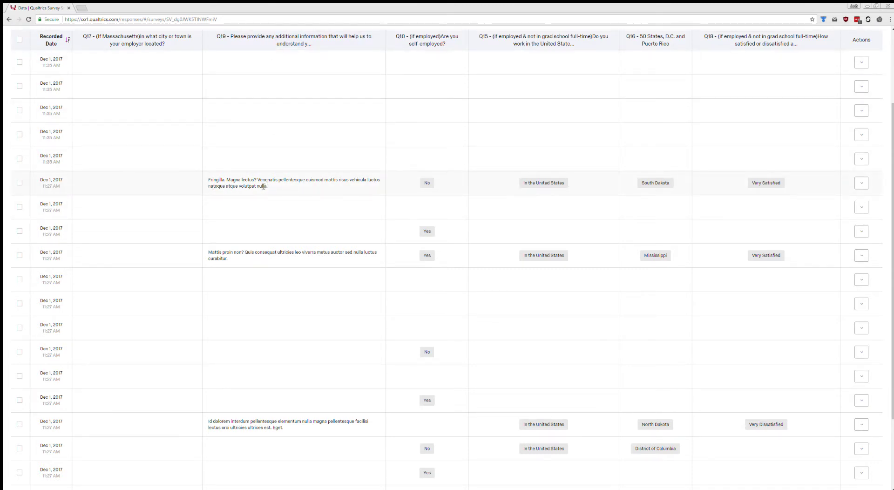
{"action": "left_click_drag", "start_coordinate": [268, 186], "coordinate": [208, 179]}
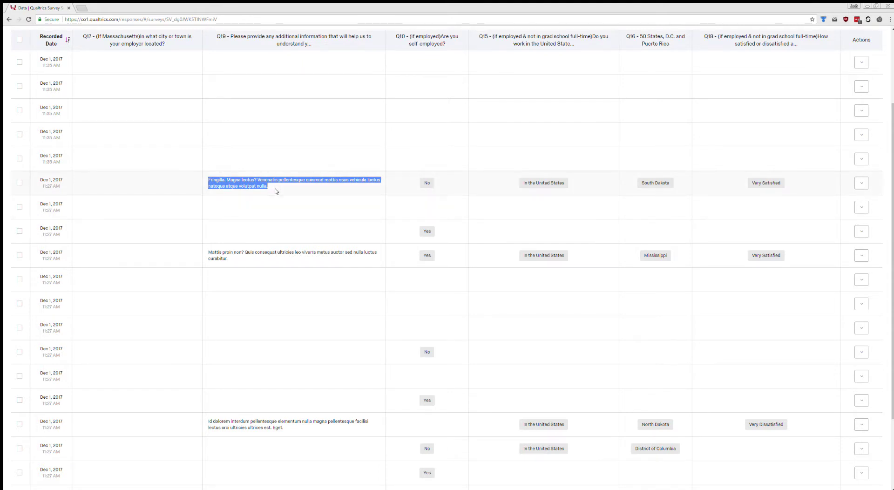
{"action": "scroll", "coordinate": [274, 191], "scroll_direction": "down", "scroll_amount": 2}
{"action": "left_click_drag", "start_coordinate": [228, 158], "coordinate": [208, 152]}
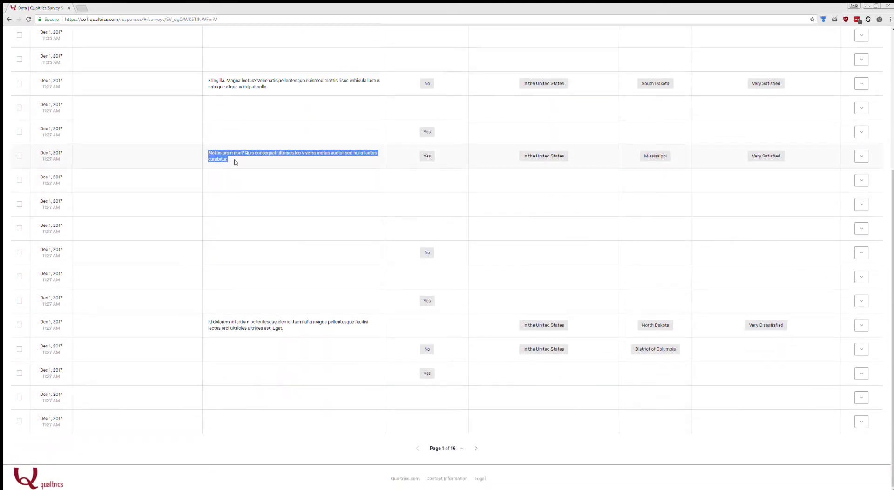
{"action": "left_click", "coordinate": [285, 327]}
{"action": "scroll", "coordinate": [304, 130], "scroll_direction": "up", "scroll_amount": 3}
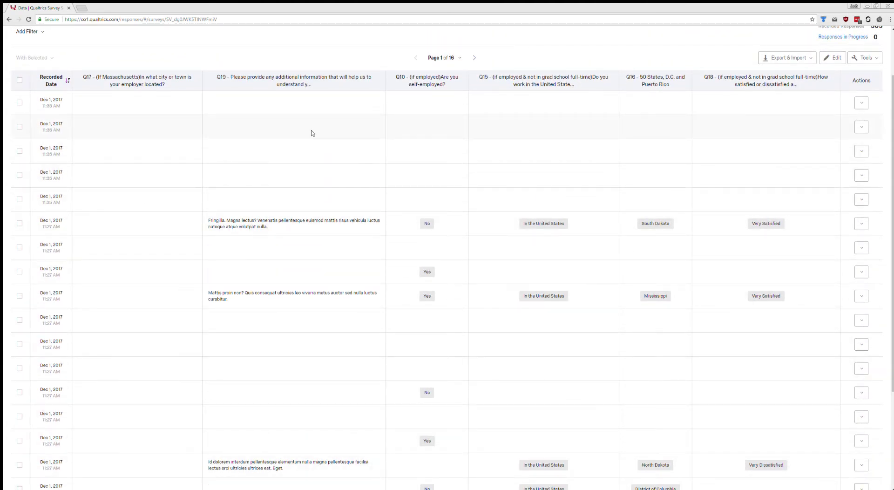
{"action": "scroll", "coordinate": [253, 223], "scroll_direction": "down", "scroll_amount": 3}
{"action": "scroll", "coordinate": [230, 32], "scroll_direction": "up", "scroll_amount": 5}
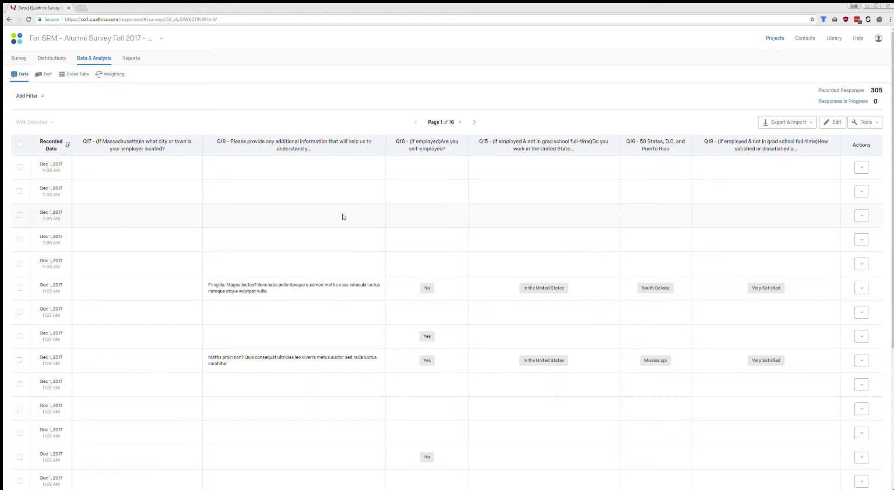
{"action": "mouse_move", "coordinate": [480, 147]}
{"action": "mouse_move", "coordinate": [386, 144]}
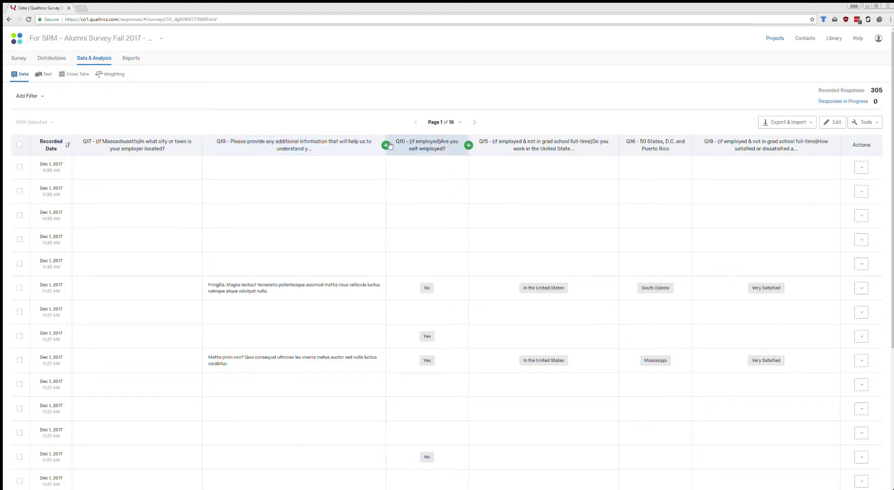
{"action": "left_click", "coordinate": [386, 144]}
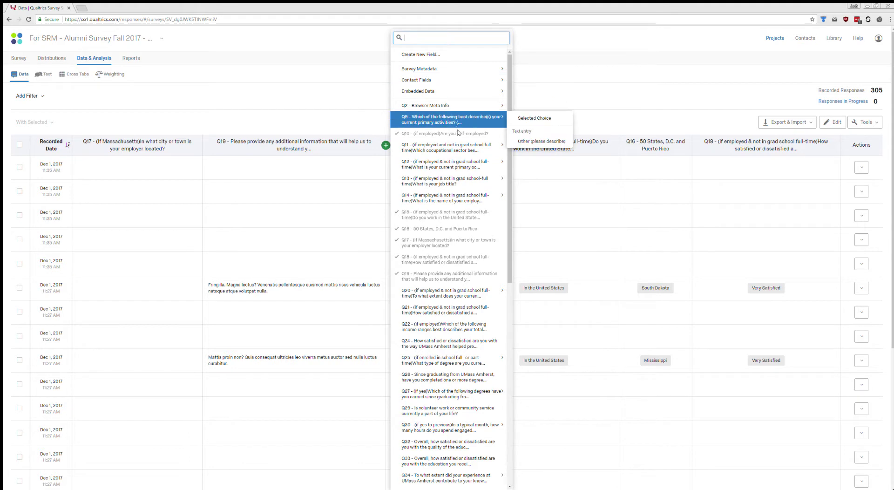
{"action": "mouse_move", "coordinate": [468, 150]}
{"action": "left_click", "coordinate": [631, 98]}
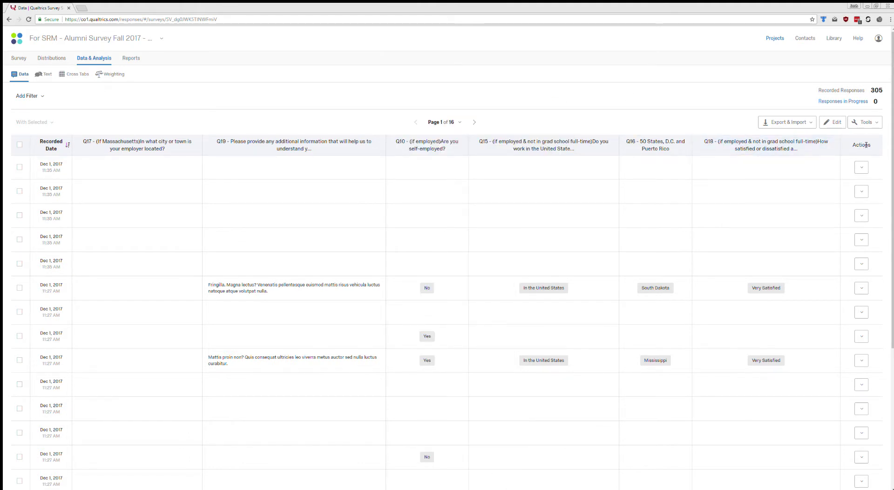
{"action": "left_click", "coordinate": [862, 168]}
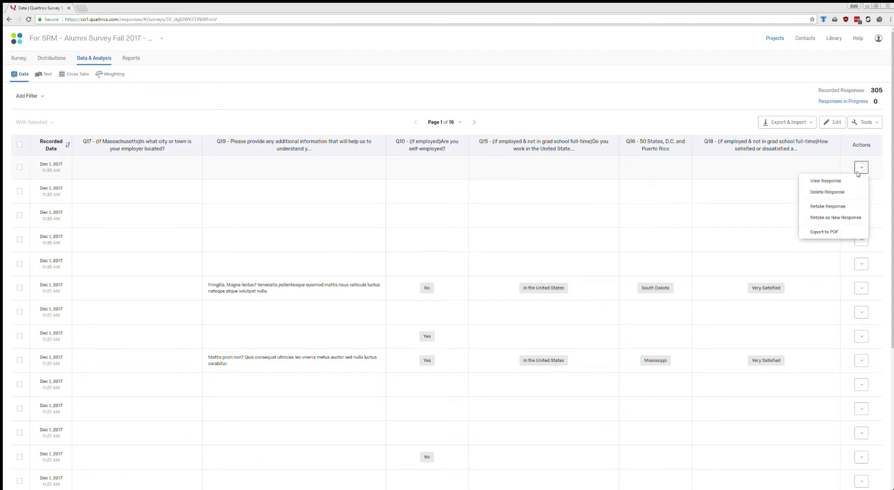
{"action": "left_click", "coordinate": [823, 181]}
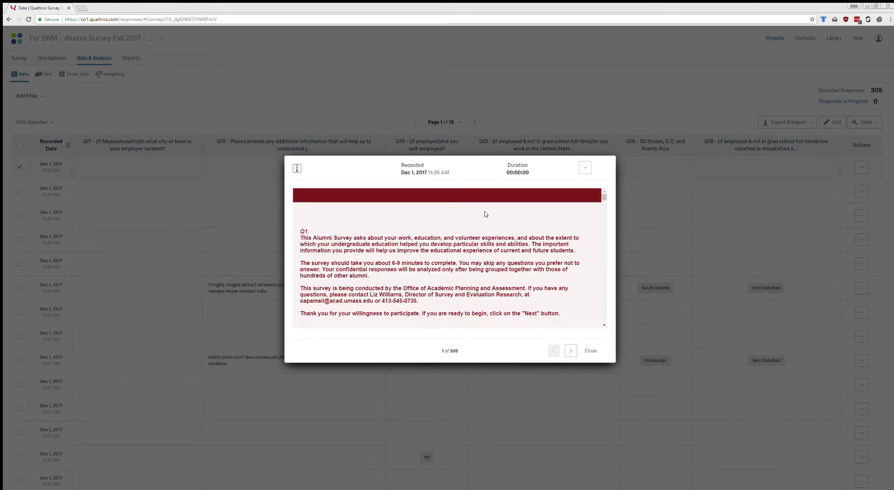
{"action": "scroll", "coordinate": [605, 202], "scroll_direction": "down", "scroll_amount": 10}
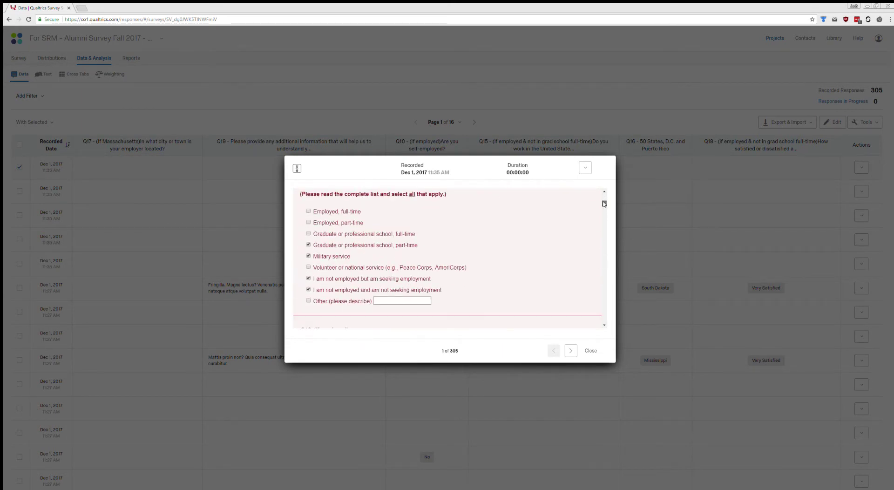
{"action": "left_click_drag", "start_coordinate": [604, 203], "coordinate": [618, 185]}
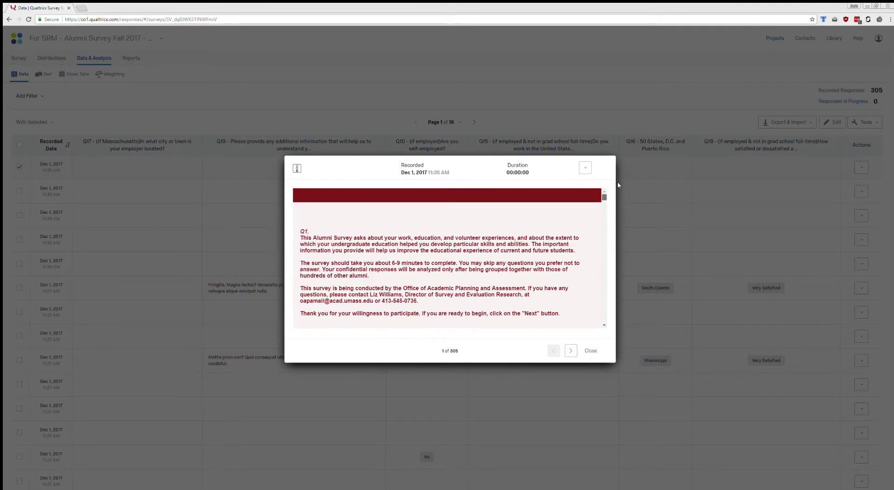
{"action": "left_click", "coordinate": [591, 350]}
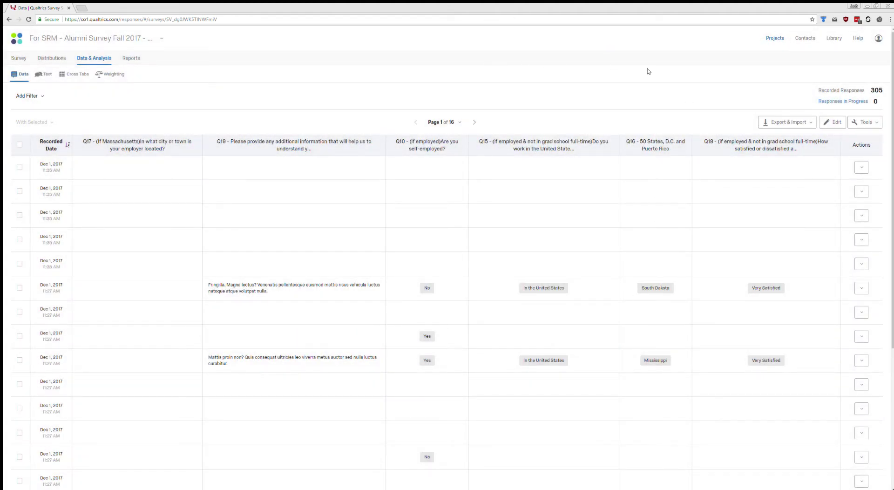
{"action": "left_click", "coordinate": [794, 122]}
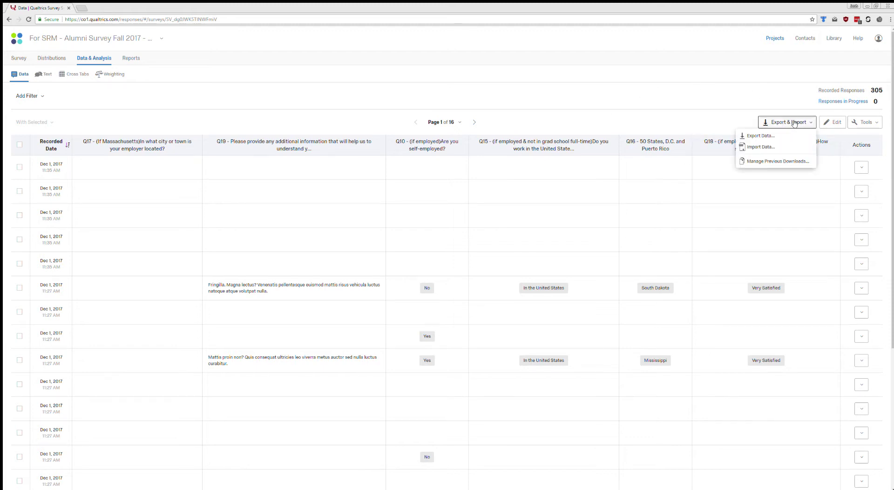
{"action": "left_click", "coordinate": [764, 136]}
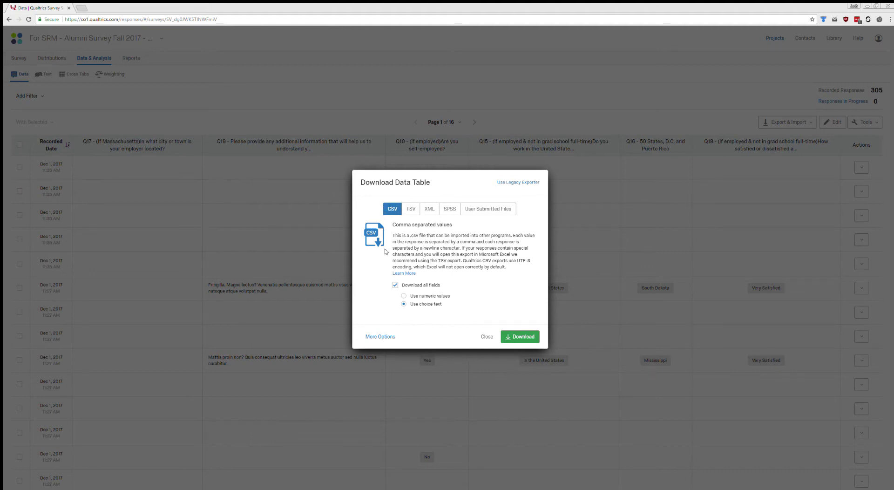
{"action": "left_click", "coordinate": [450, 209]}
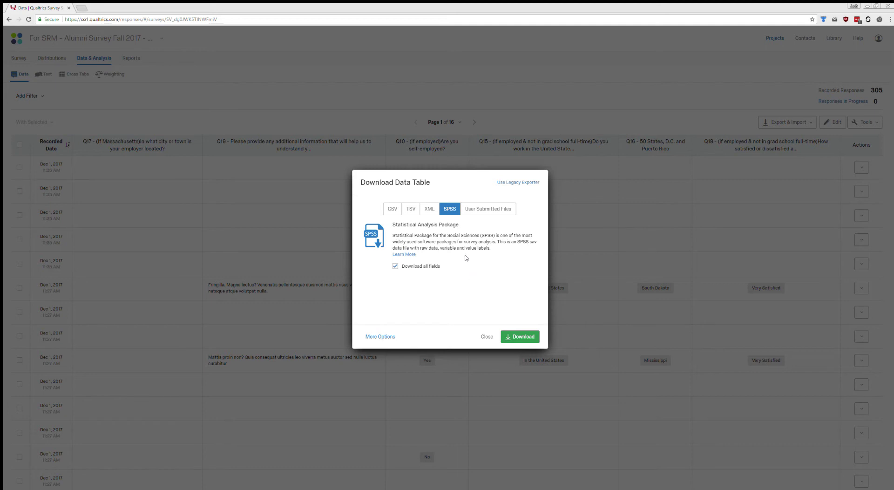
{"action": "left_click", "coordinate": [383, 336]}
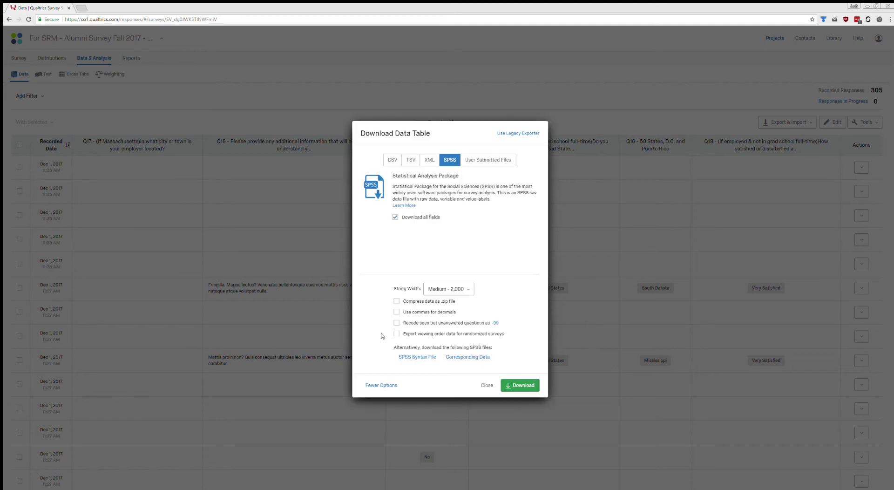
{"action": "left_click", "coordinate": [468, 289]}
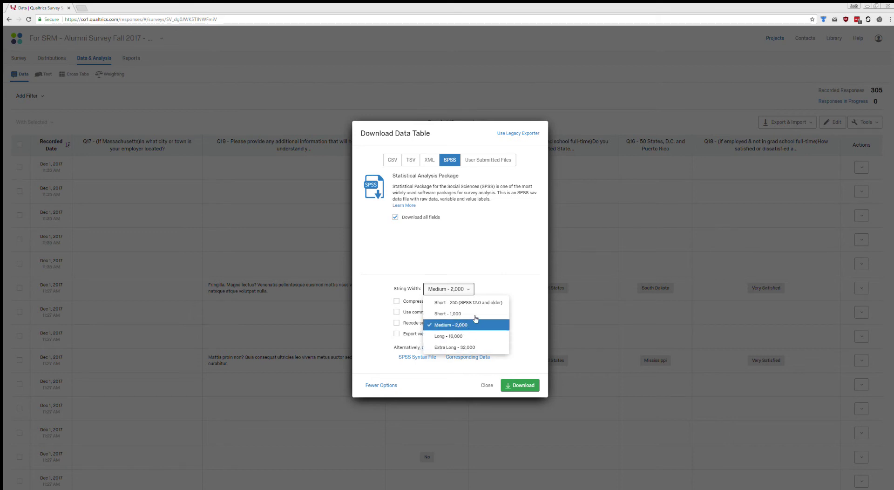
{"action": "left_click", "coordinate": [480, 257]}
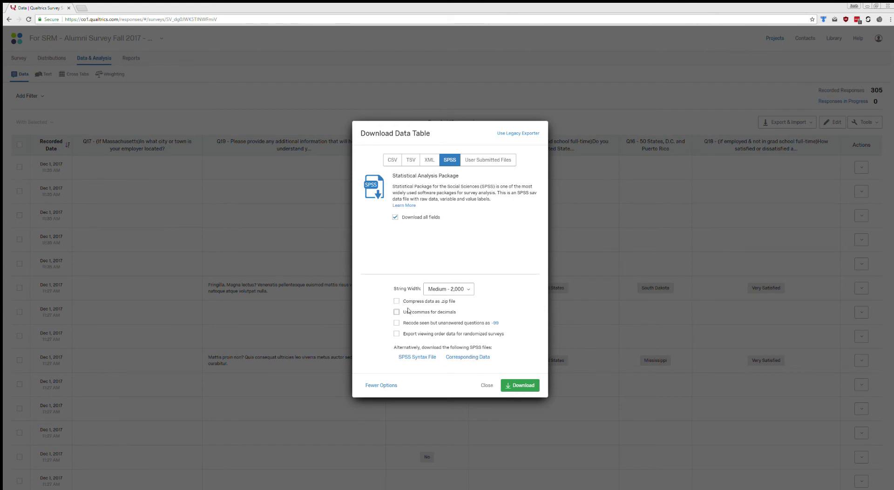
{"action": "left_click", "coordinate": [396, 158]}
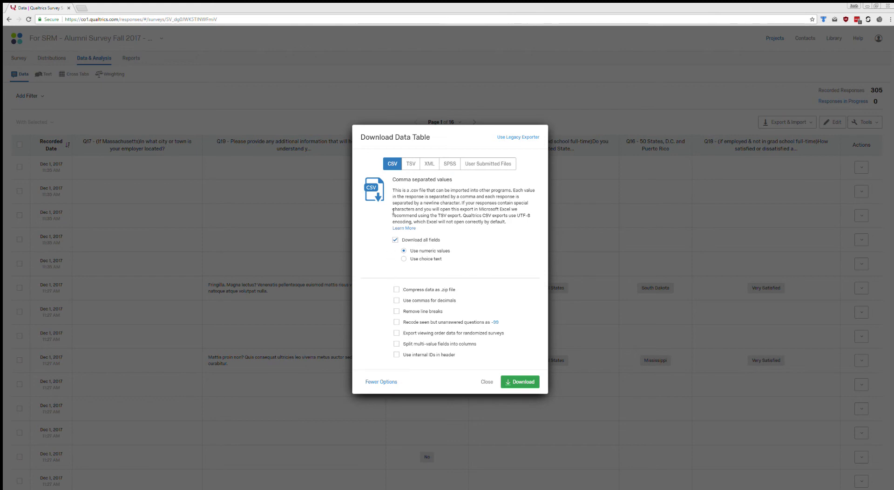
{"action": "left_click", "coordinate": [487, 382]}
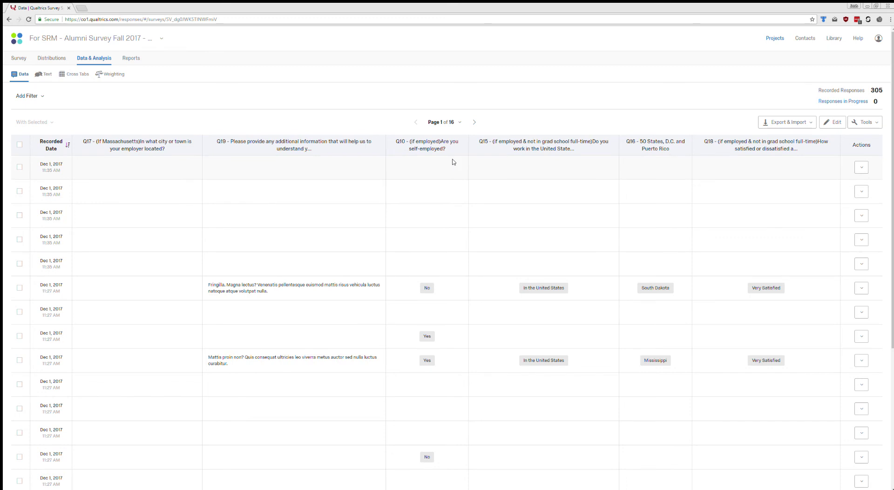
Open the Default Report under Reports and scroll to the Q10 and Q9 bar charts
{"action": "left_click", "coordinate": [131, 58]}
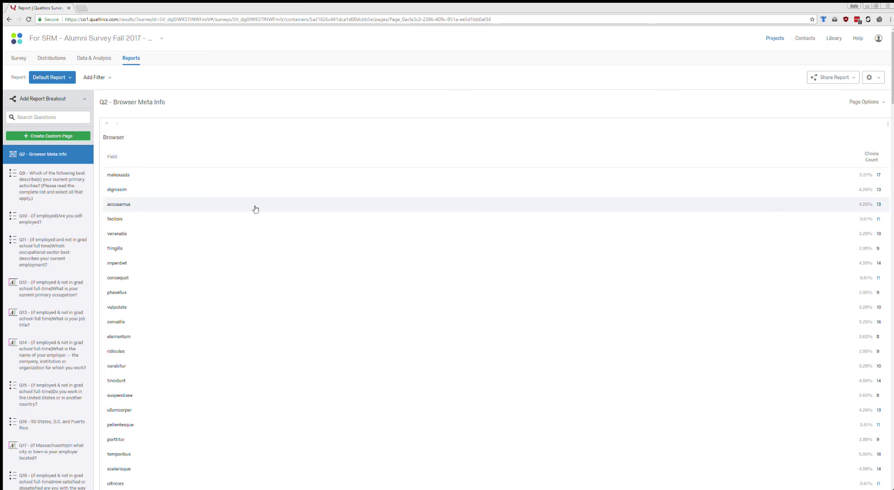
{"action": "scroll", "coordinate": [272, 212], "scroll_direction": "down", "scroll_amount": 20}
{"action": "scroll", "coordinate": [271, 212], "scroll_direction": "down", "scroll_amount": 15}
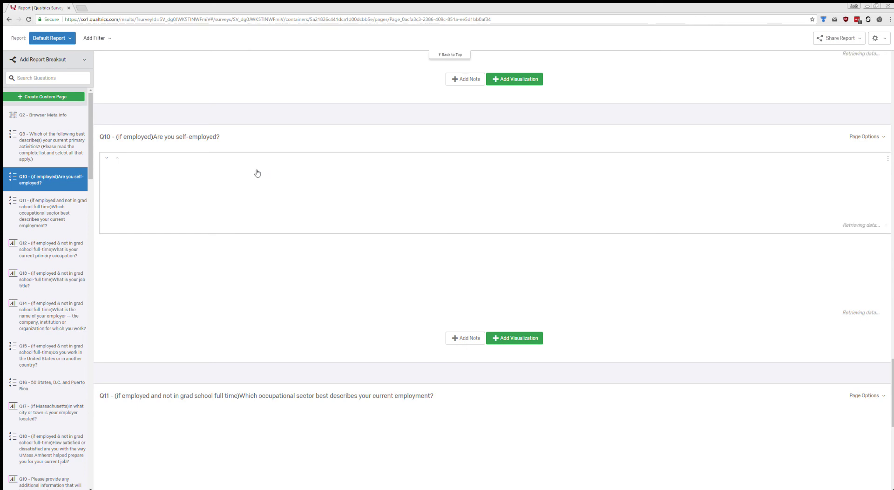
{"action": "scroll", "coordinate": [264, 179], "scroll_direction": "up", "scroll_amount": 6}
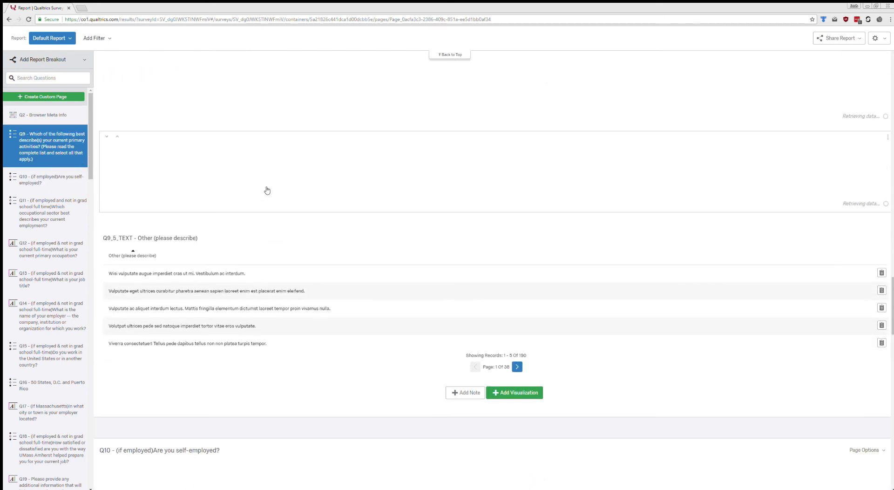
{"action": "scroll", "coordinate": [268, 193], "scroll_direction": "down", "scroll_amount": 5}
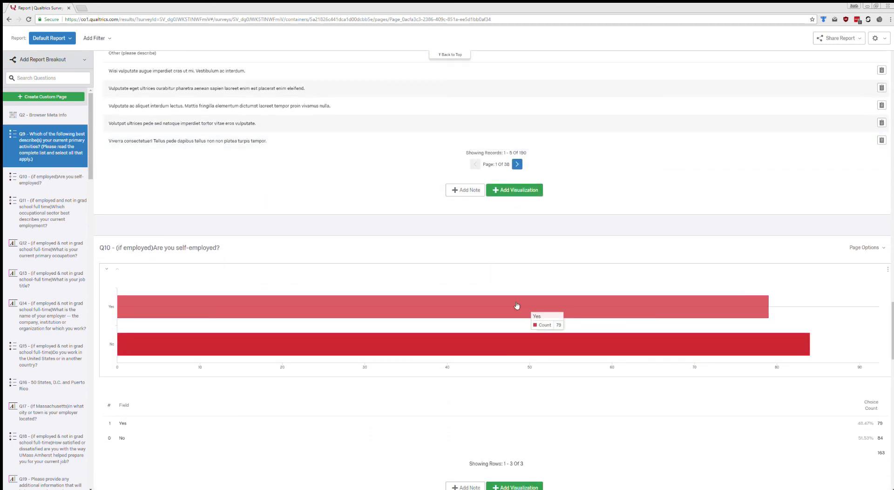
{"action": "scroll", "coordinate": [354, 280], "scroll_direction": "up", "scroll_amount": 2}
{"action": "scroll", "coordinate": [339, 233], "scroll_direction": "up", "scroll_amount": 5}
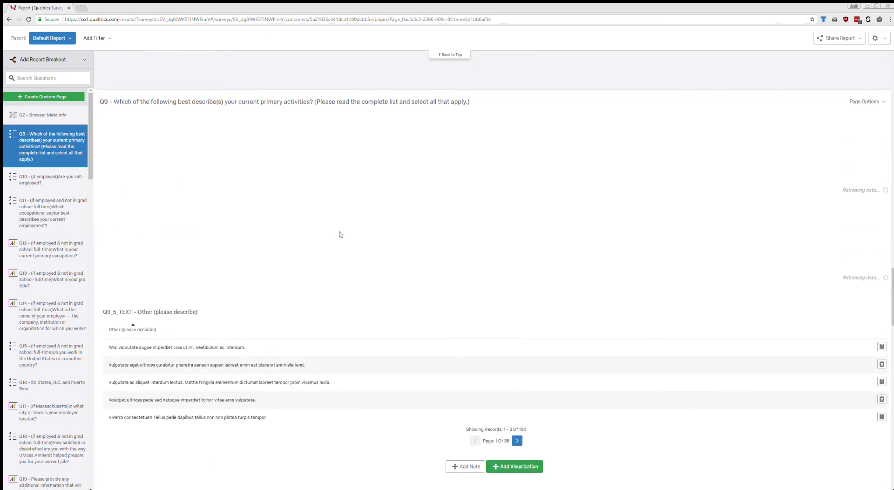